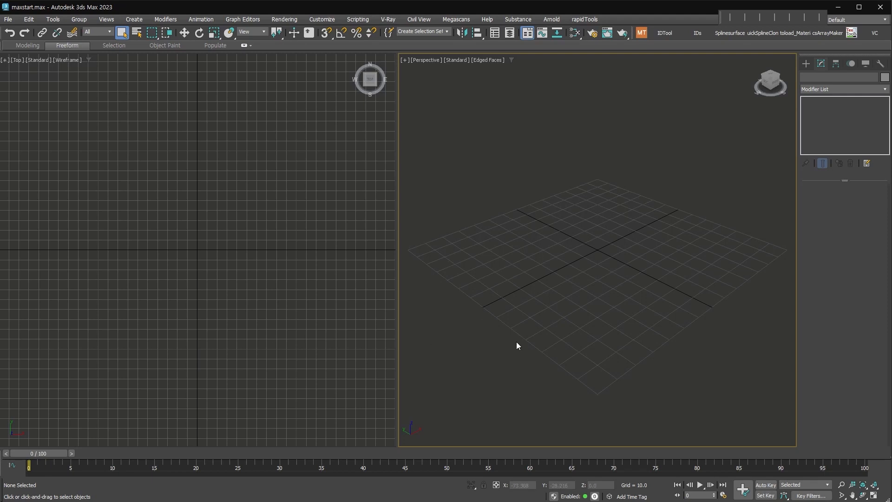
Examine the viewport layout options, including the four-pane and two-pane arrangements, and leave the configuration without applying a change.
right_click(856, 494)
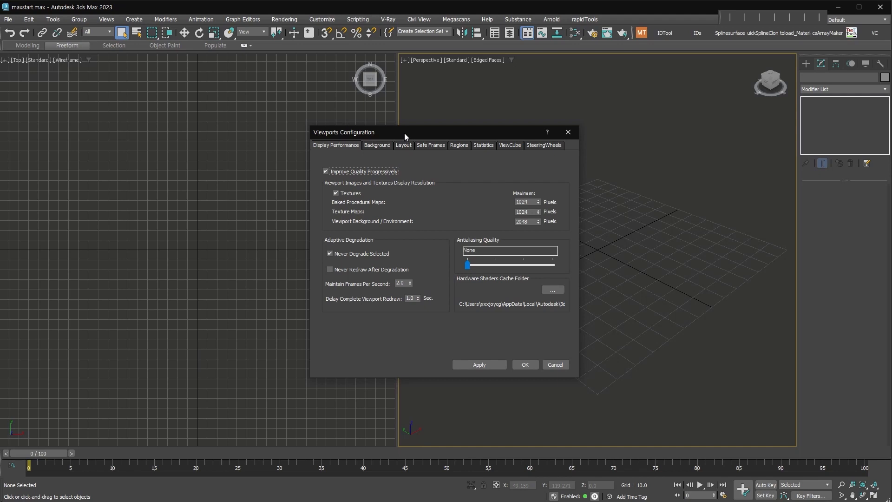
click(403, 146)
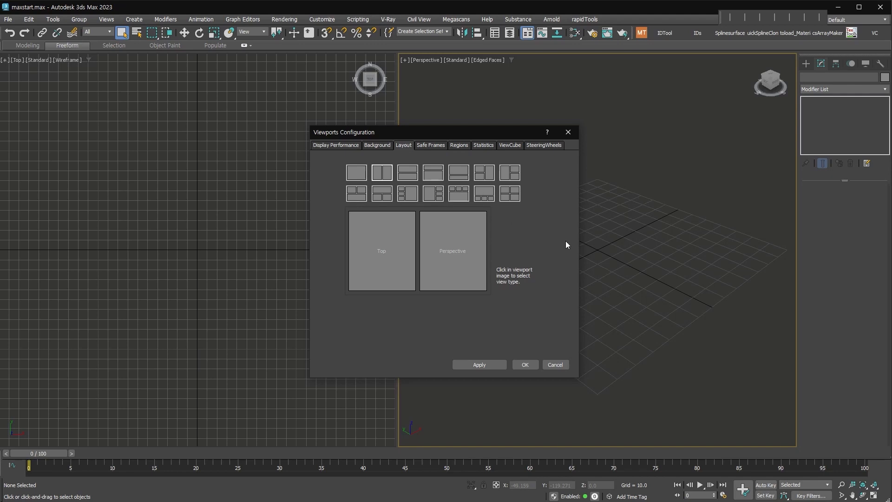
click(511, 194)
click(385, 174)
click(556, 365)
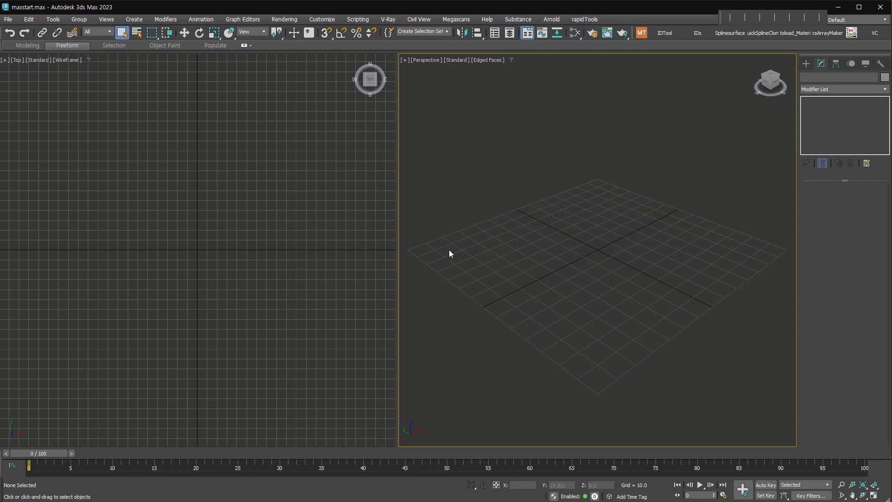
Examine the general preference settings, including the decimal precision of the spinners.
click(331, 20)
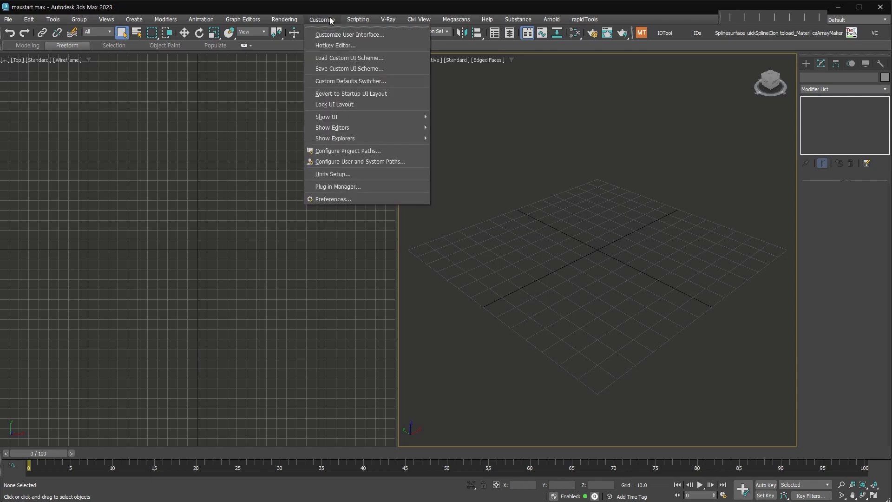
click(374, 202)
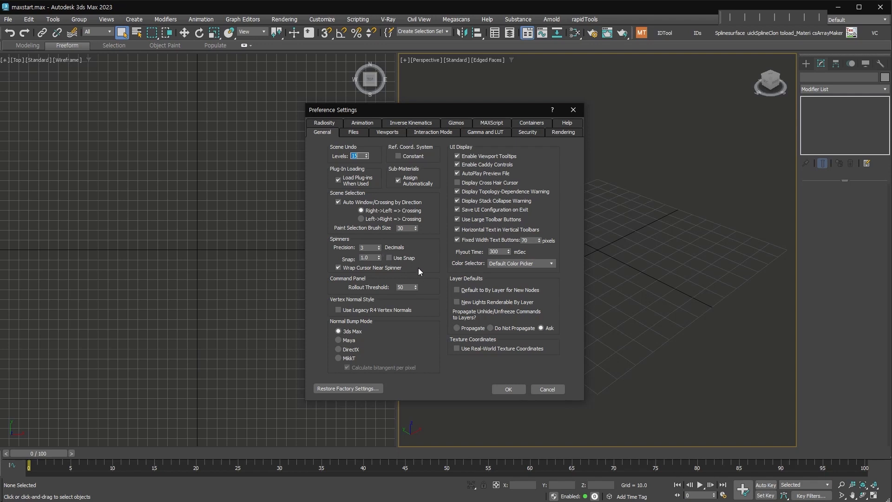
mouse_move(379, 249)
mouse_down()
mouse_move(380, 226)
mouse_move(390, 262)
mouse_up()
click(366, 248)
Review the autobackup settings in the file preferences and the viewport preferences, and close the preferences.
click(357, 134)
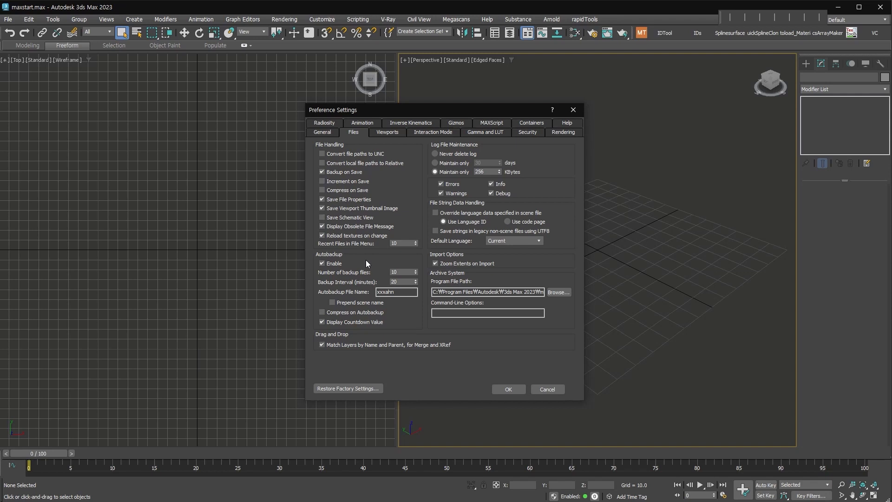
click(409, 281)
key(Tab)
key(End)
click(387, 132)
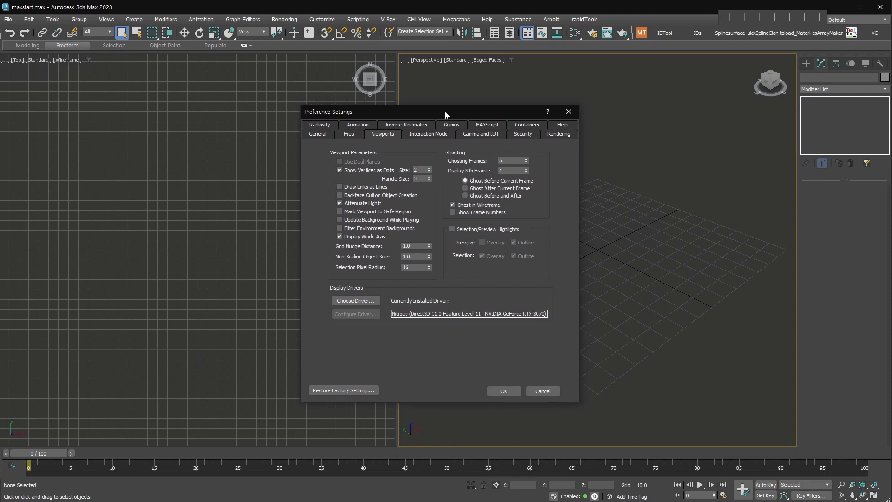
drag(445, 111, 159, 86)
click(233, 365)
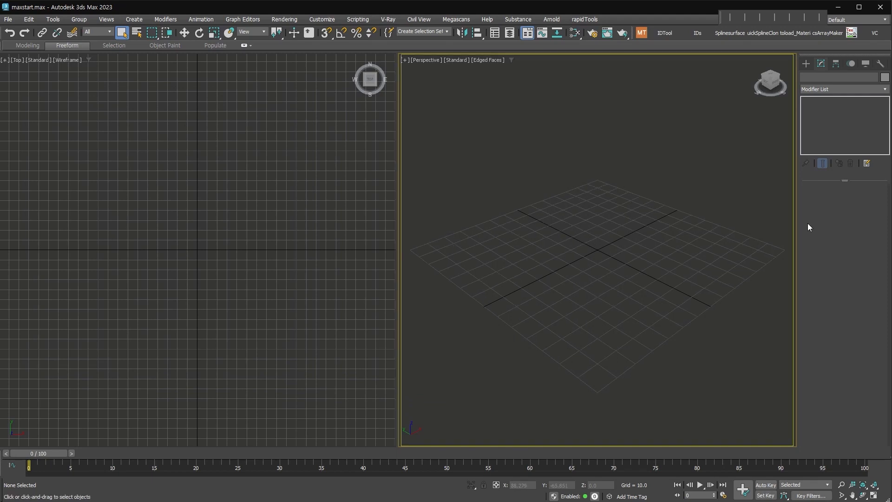
Widen the Perspective viewport and create a sphere with a radius of about 33 across the safe frame's edge.
drag(398, 318, 39, 310)
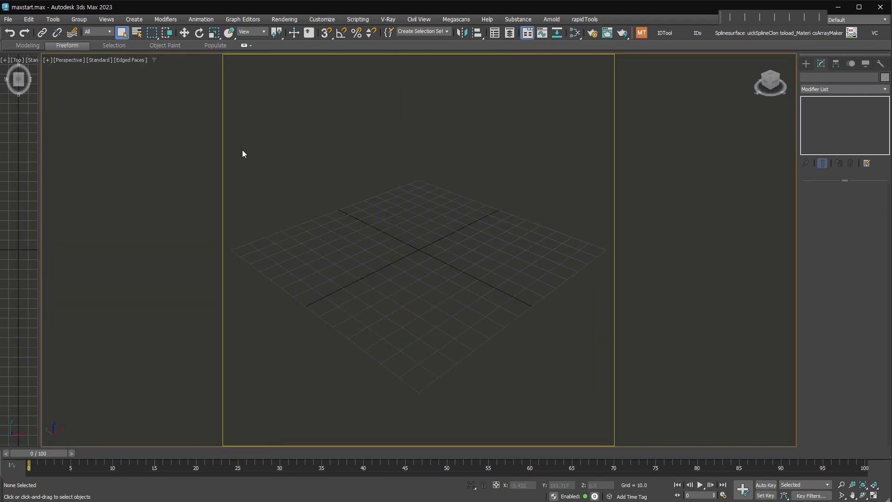
click(806, 63)
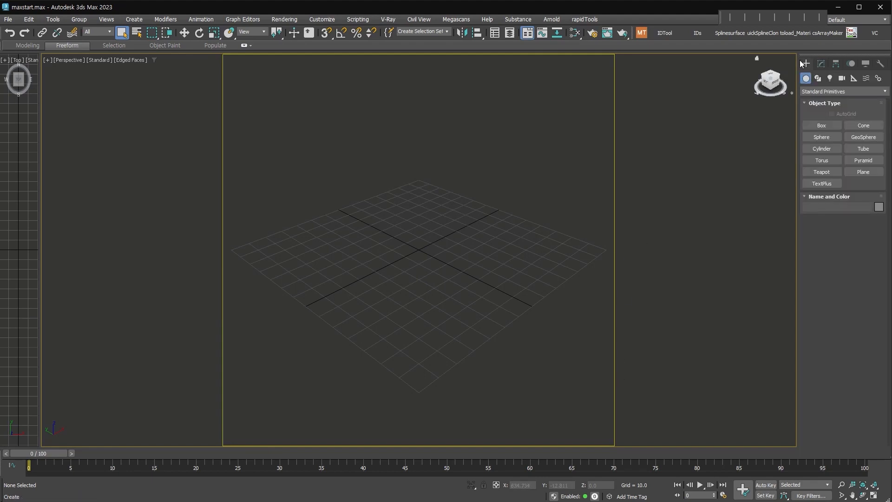
click(820, 138)
drag(611, 297, 602, 332)
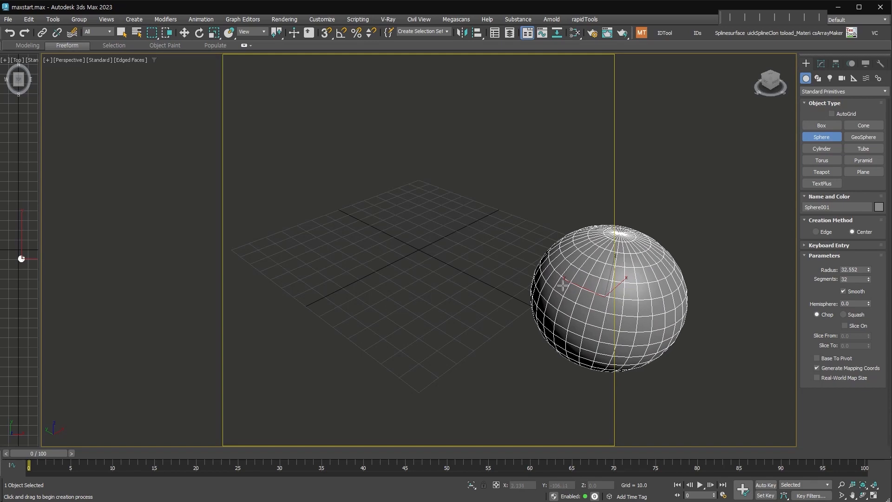
Enable Mask Viewport to Safe Region in the viewport preferences and check the masked area against the sphere.
click(322, 19)
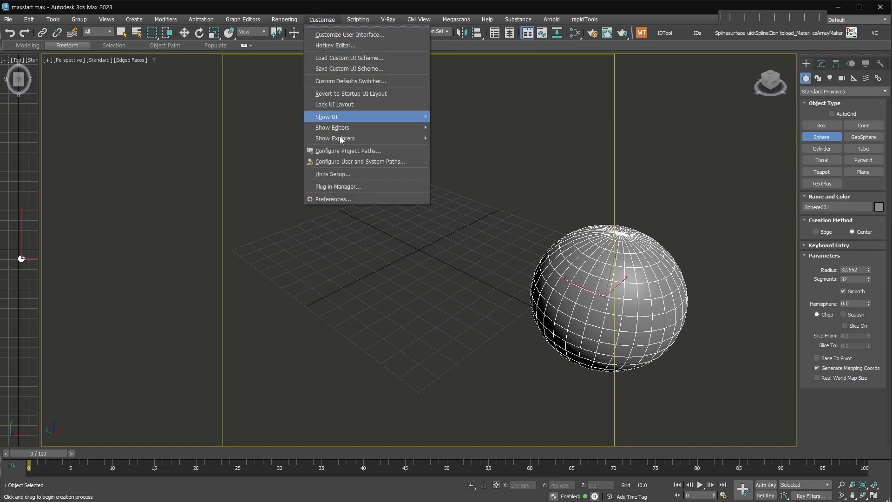
click(346, 199)
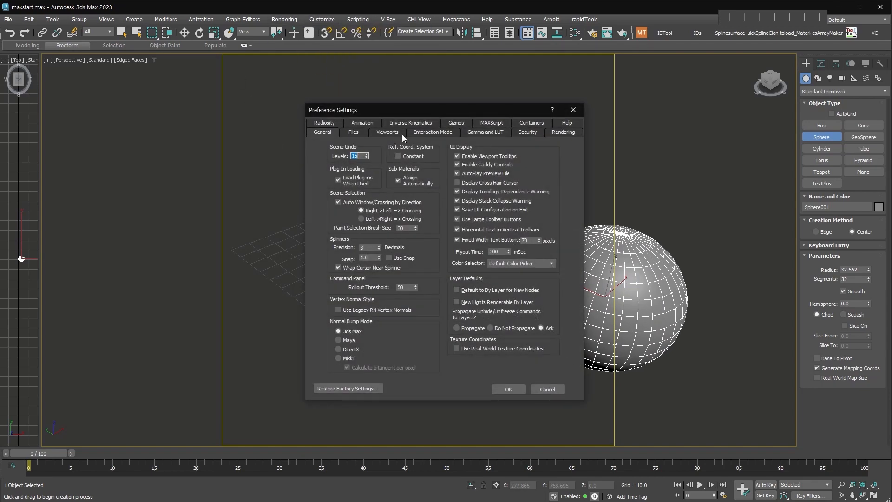
click(395, 134)
click(375, 210)
click(378, 209)
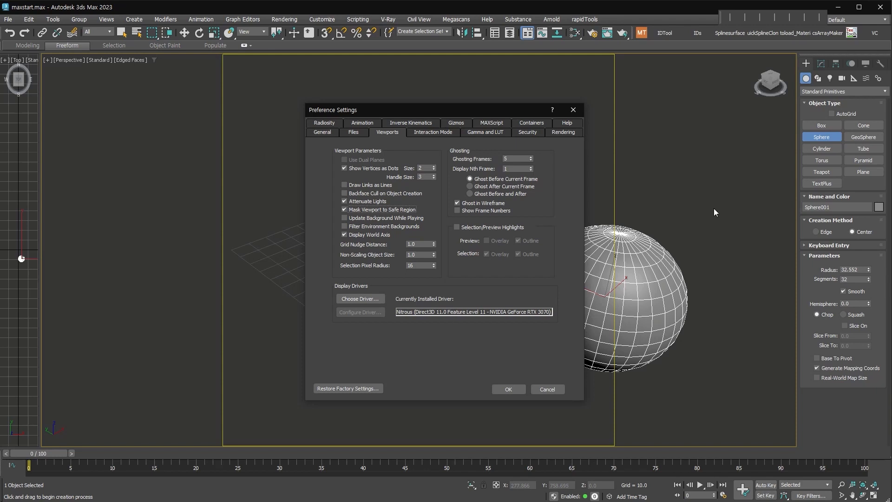
click(508, 388)
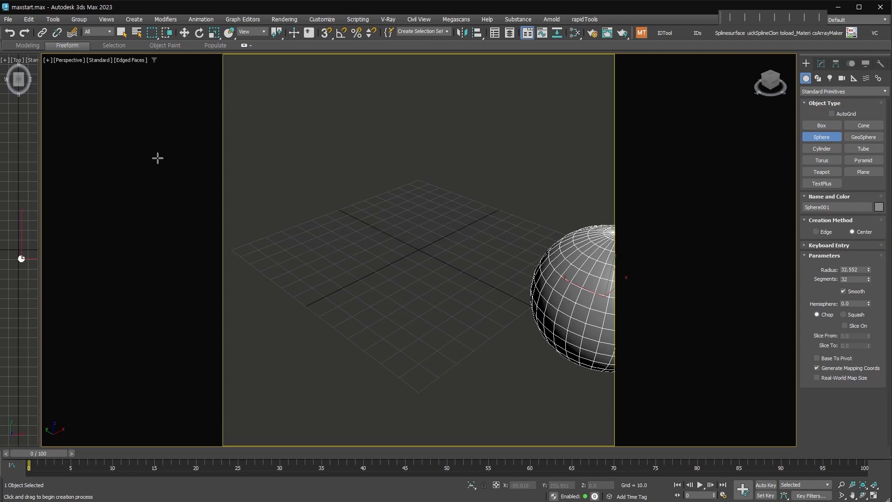
middle_drag(502, 213, 443, 204)
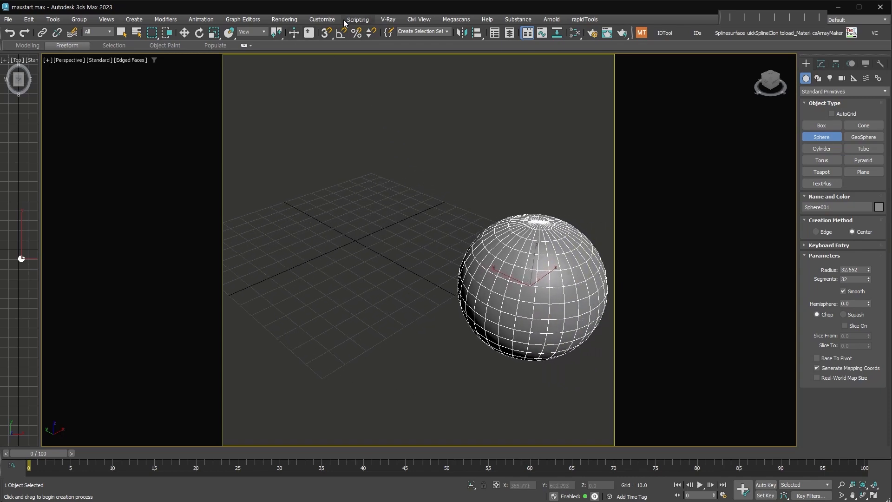
Disable Mask Viewport to Safe Region and review the Gamma and LUT and general preferences.
click(325, 20)
click(350, 198)
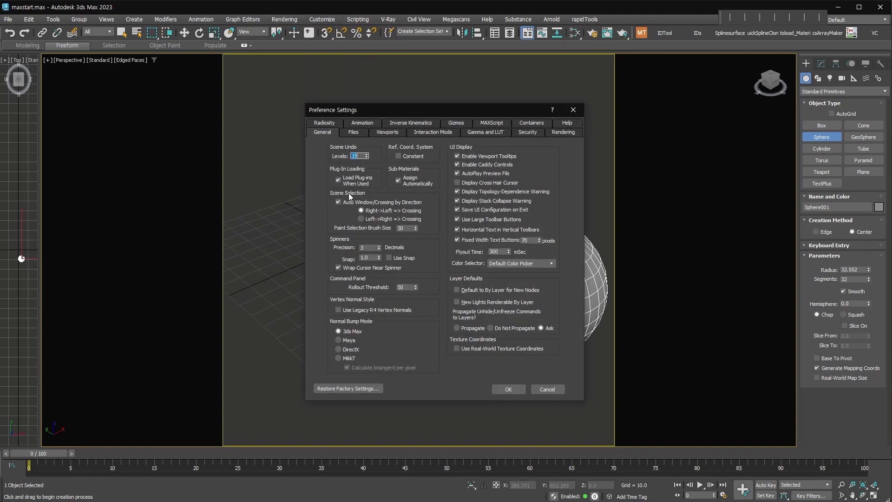
click(395, 133)
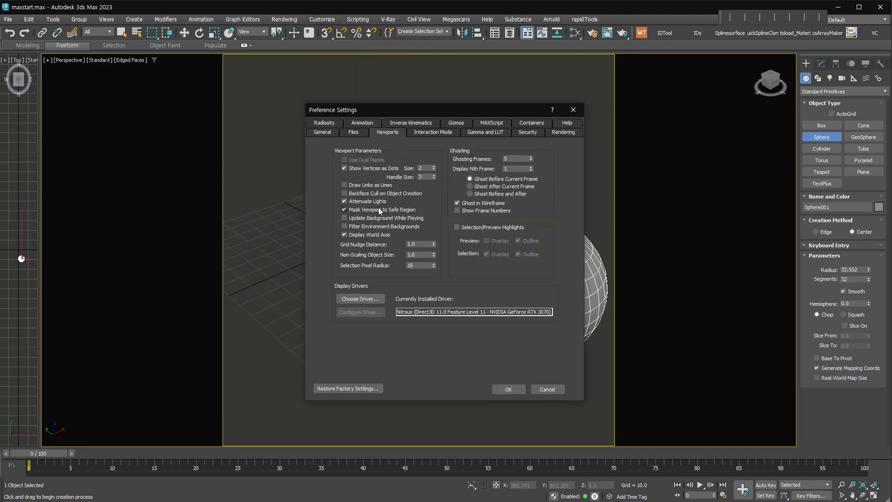
click(378, 212)
click(490, 133)
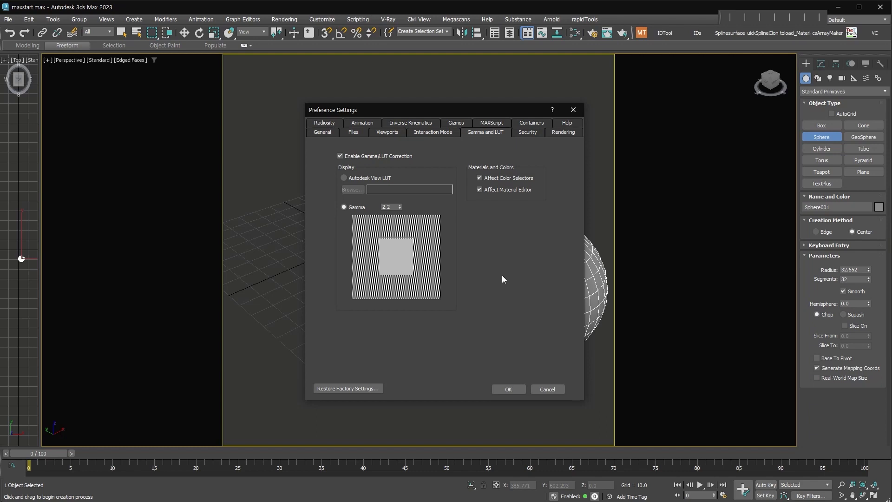
click(323, 133)
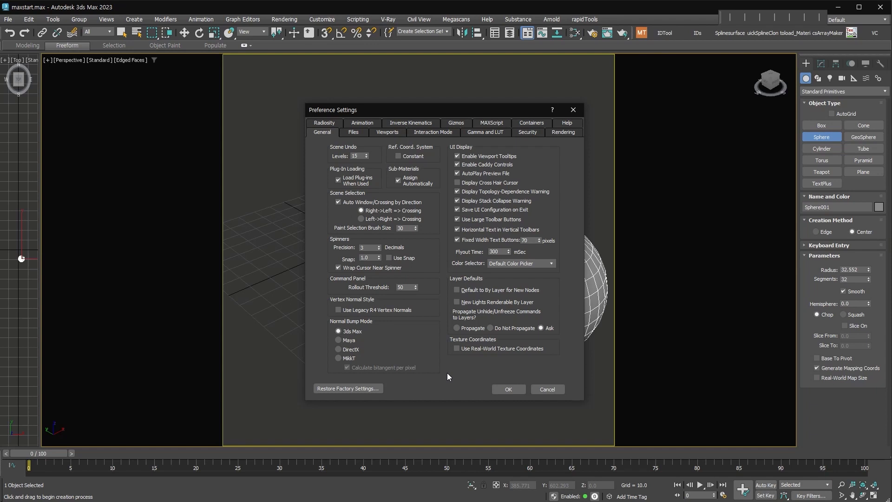
Enable Selection/Preview Highlights in the viewport preferences.
click(386, 132)
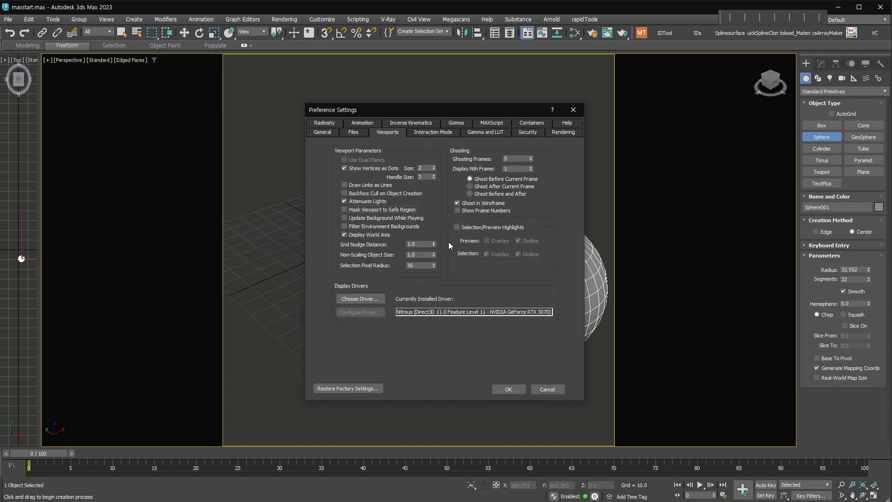
click(491, 227)
click(511, 389)
Leave sphere creation and test the selection highlighting by deselecting and reselecting the sphere.
right_click(622, 288)
click(623, 288)
click(552, 305)
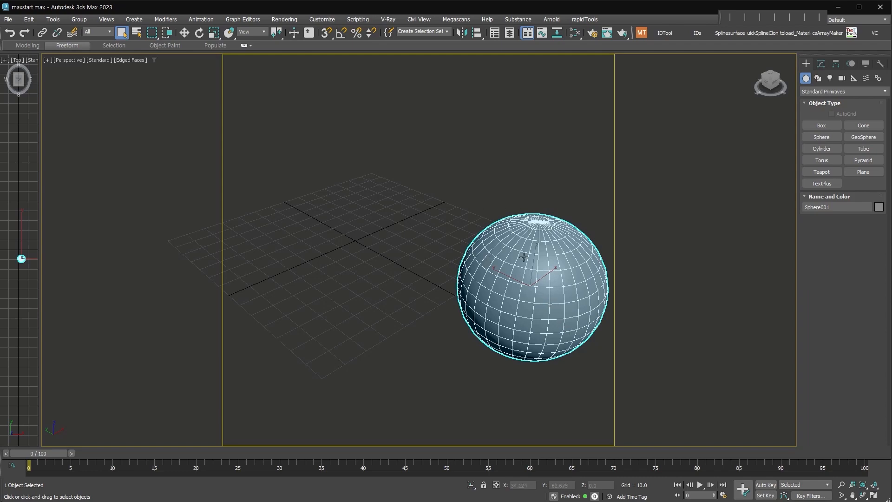
middle_drag(511, 307, 476, 289)
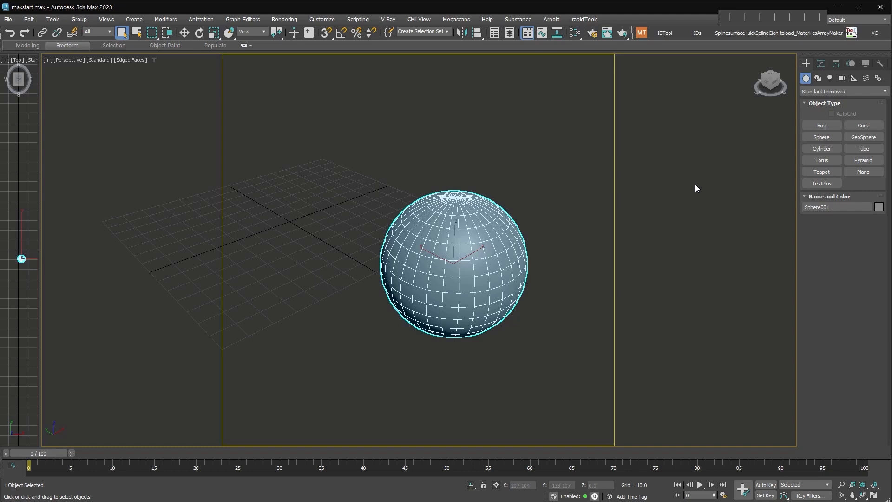
click(582, 224)
click(504, 289)
Disable Selection/Preview Highlights in the viewport preferences.
click(324, 19)
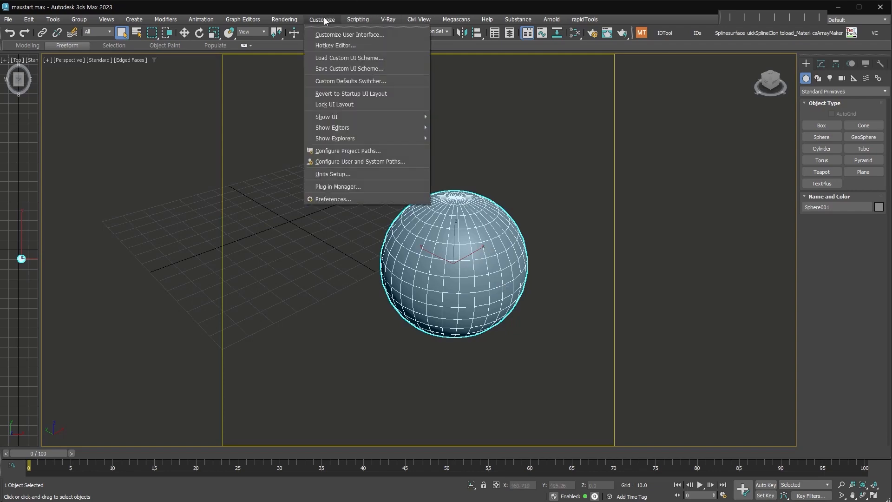
click(354, 197)
click(391, 132)
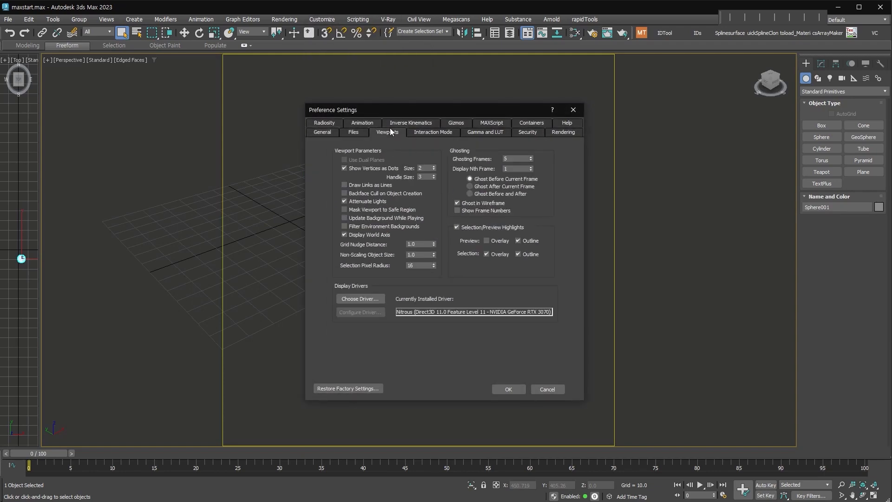
click(506, 387)
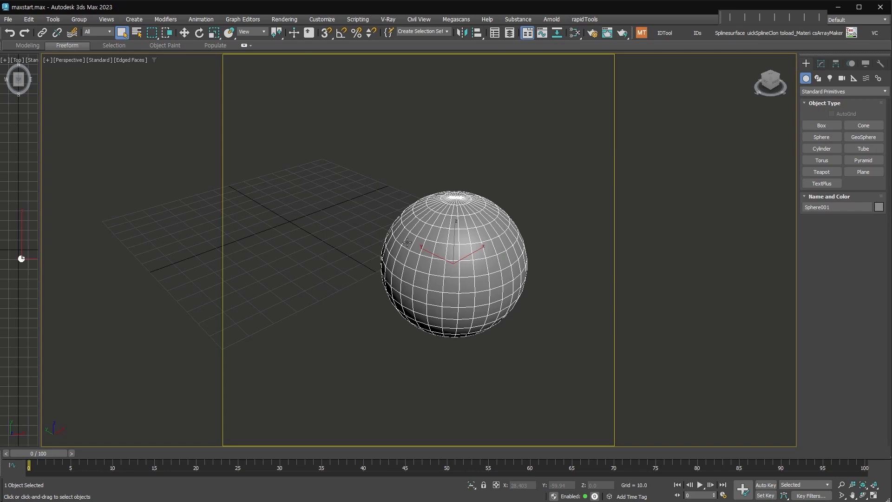
Reset the layout to two equal viewports, activate the Move tool and deselect the sphere.
right_click(40, 118)
click(52, 114)
key(w)
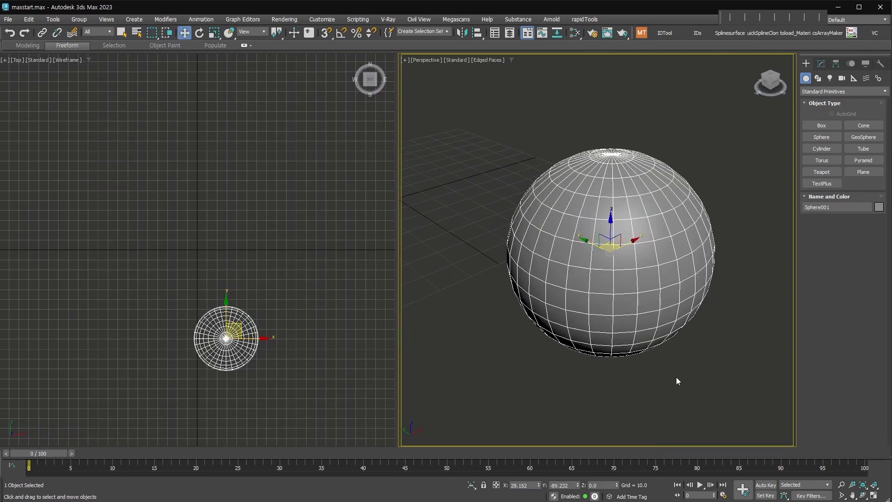
click(676, 378)
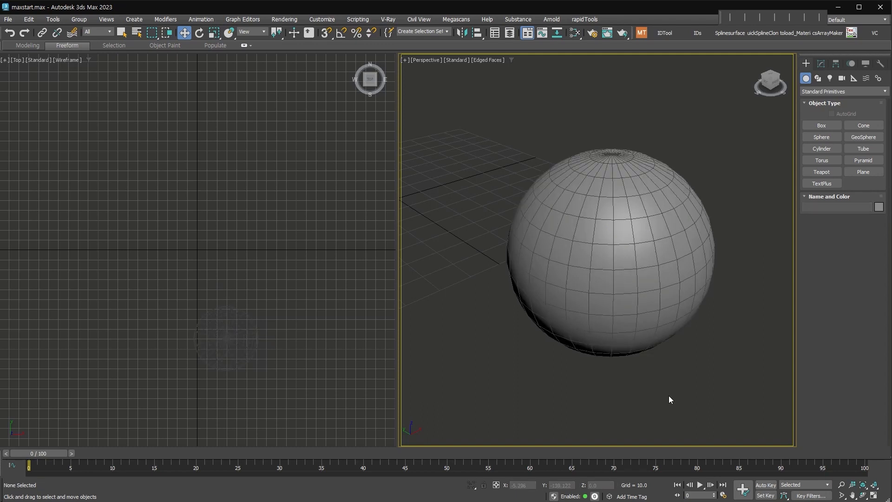
Toggle the wireframe and edged faces display of the Perspective viewport to compare the shading modes.
key(F3)
key(F3)
key(F4)
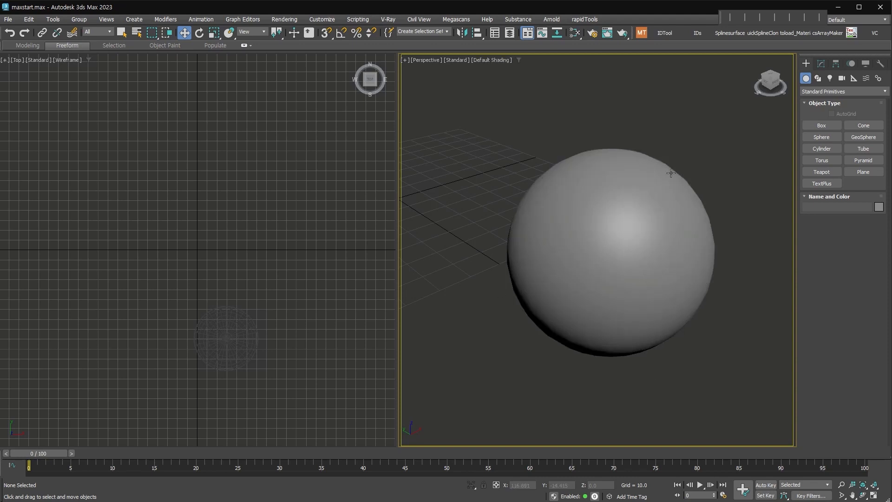
key(F4)
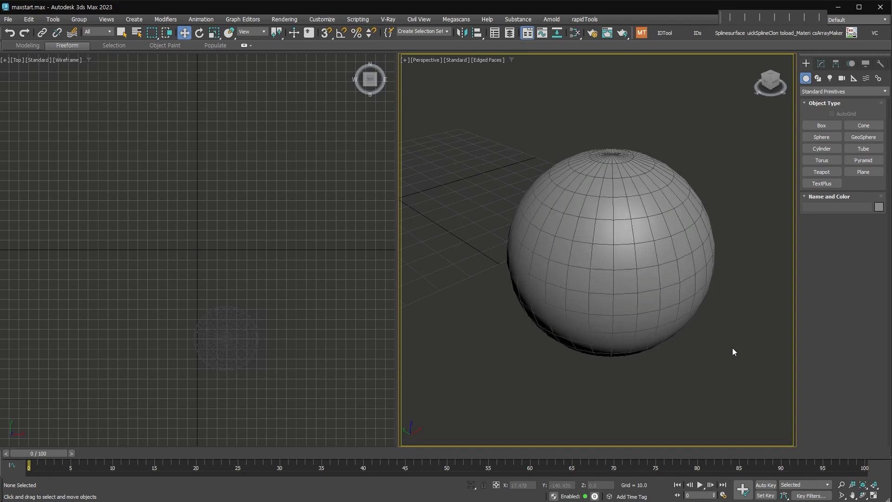
Delete the sphere, recentre the Perspective view on the grid and turn off its safe frame.
click(658, 273)
key(Delete)
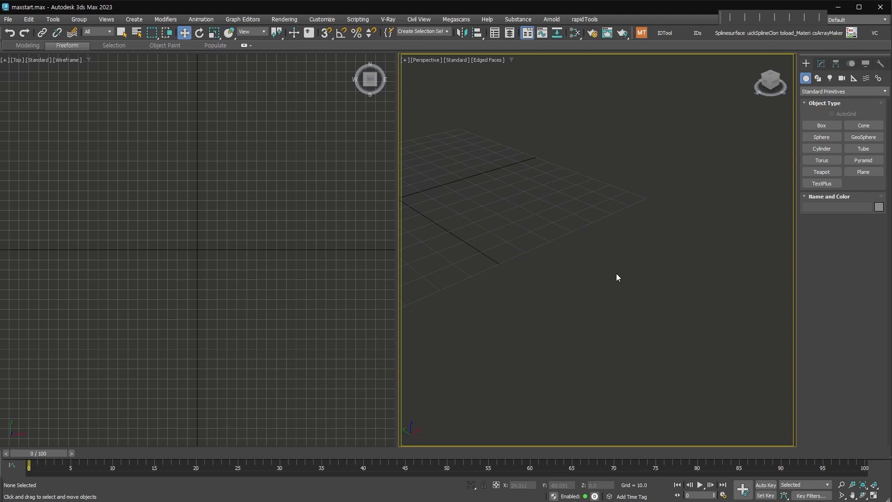
key(z)
key(shift+f)
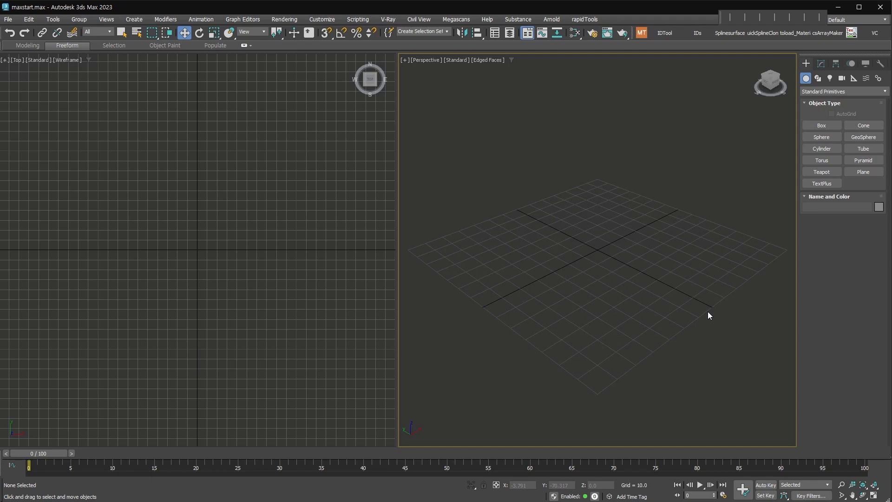
Open Render Setup and examine the output size presets, keeping the Custom size.
click(597, 34)
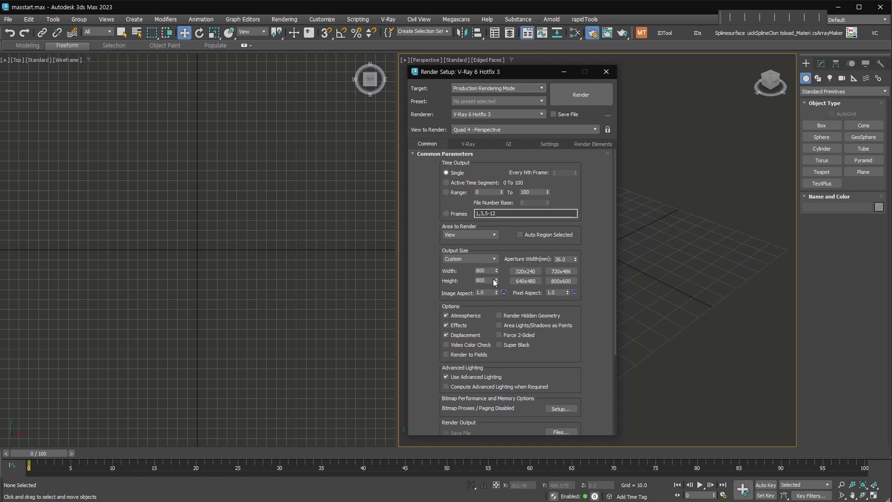
click(489, 258)
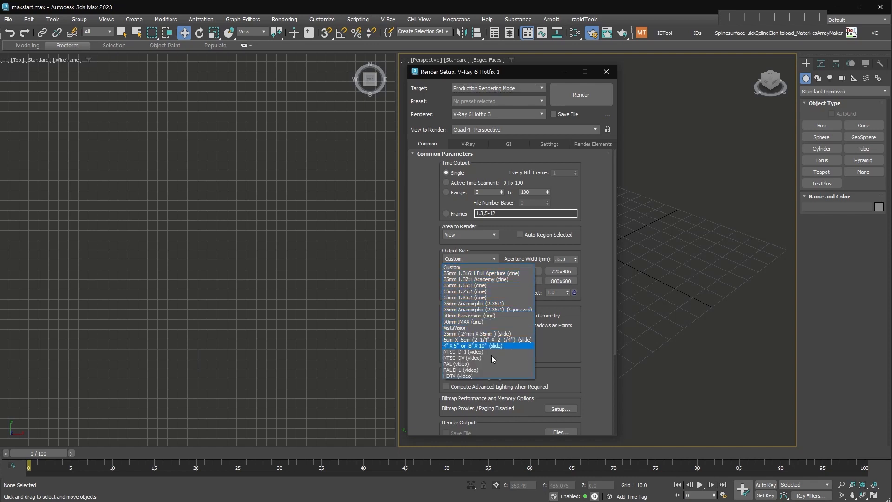
click(592, 254)
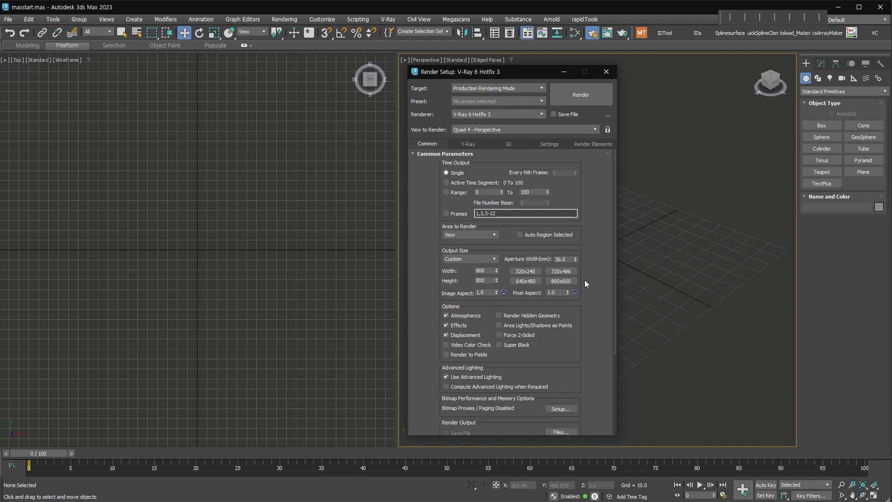
Examine the V-Ray render settings for global switches, image sampler, bucket image sampler and image filter.
click(468, 144)
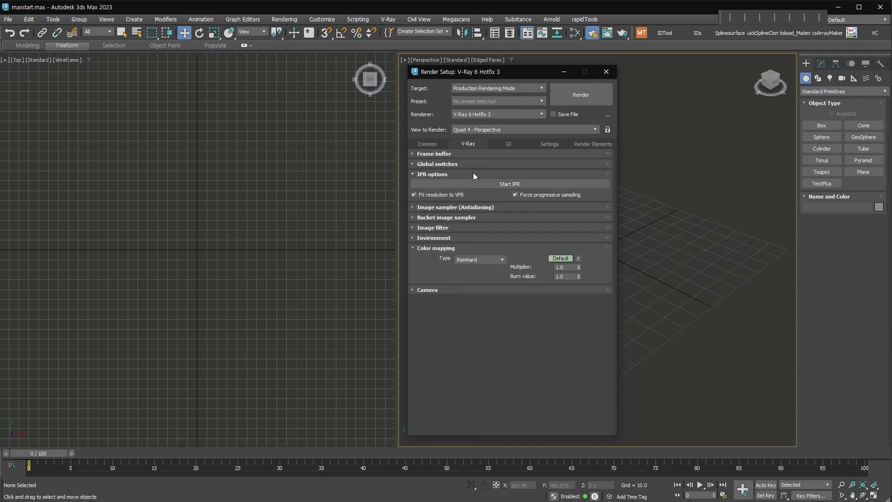
click(469, 165)
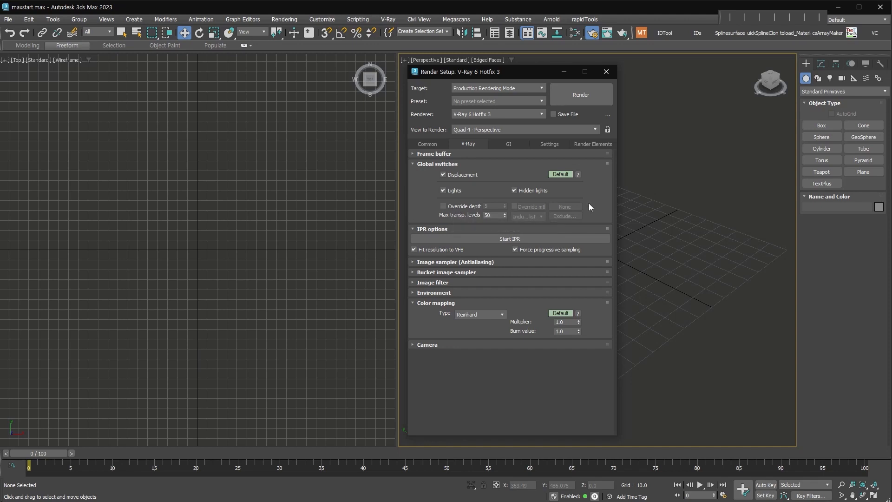
click(499, 163)
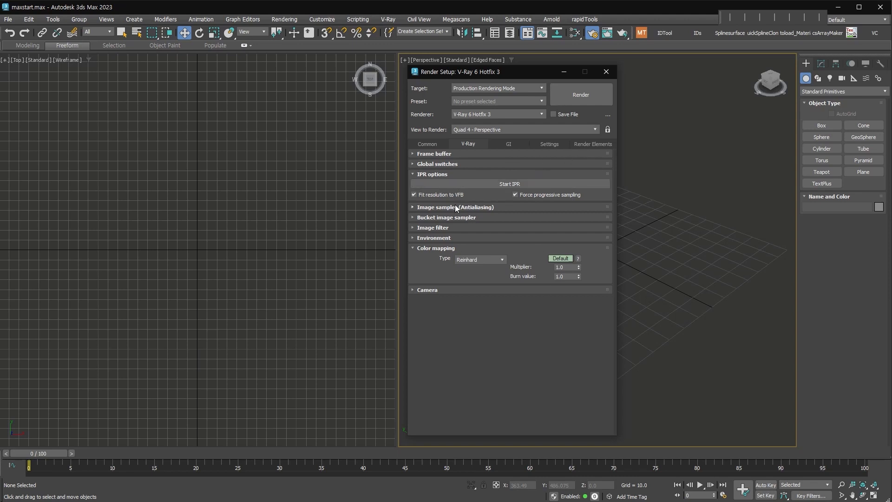
click(470, 209)
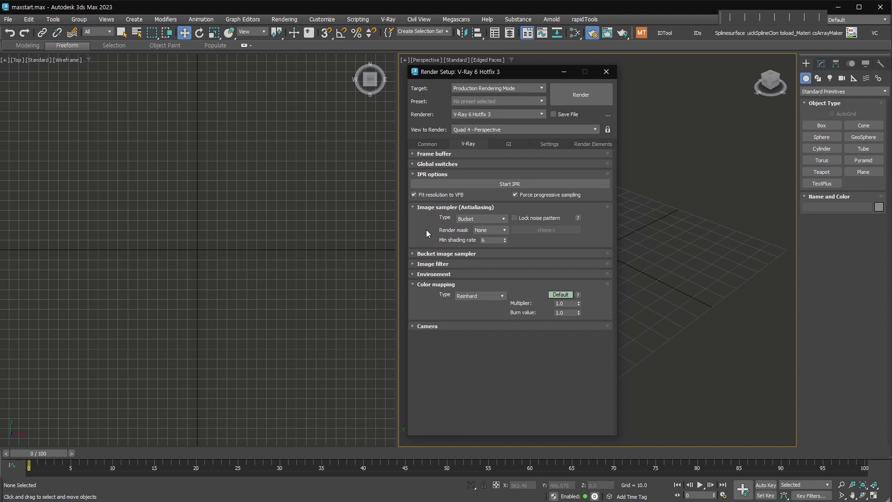
mouse_move(504, 219)
click(446, 253)
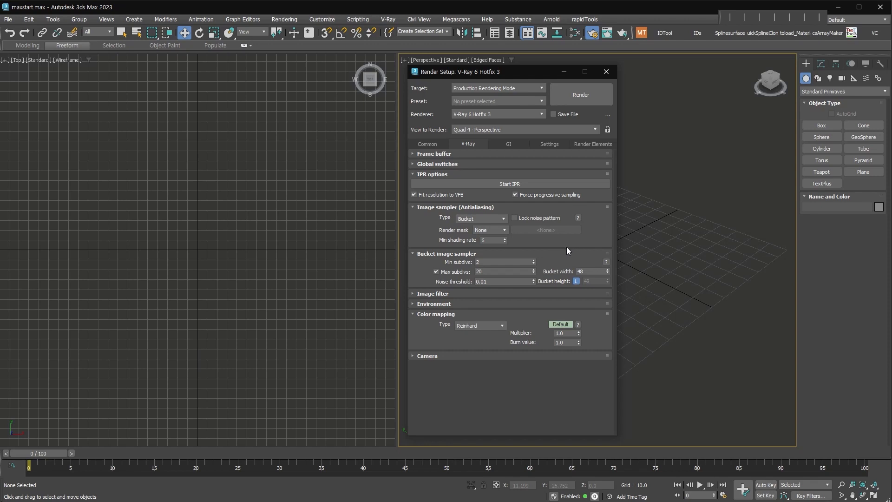
mouse_move(497, 273)
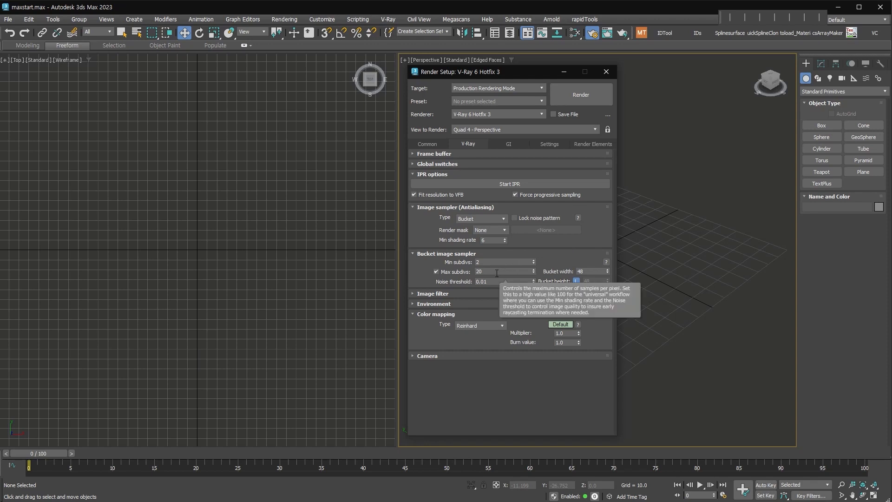
click(431, 293)
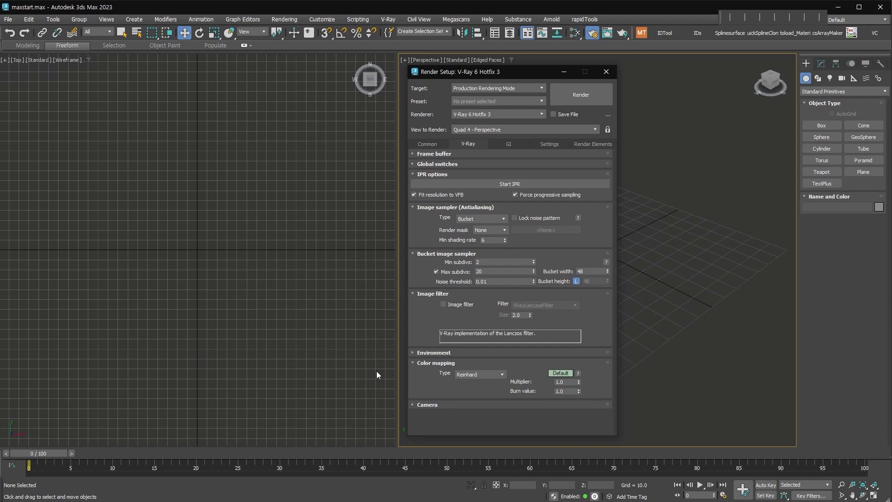
click(425, 293)
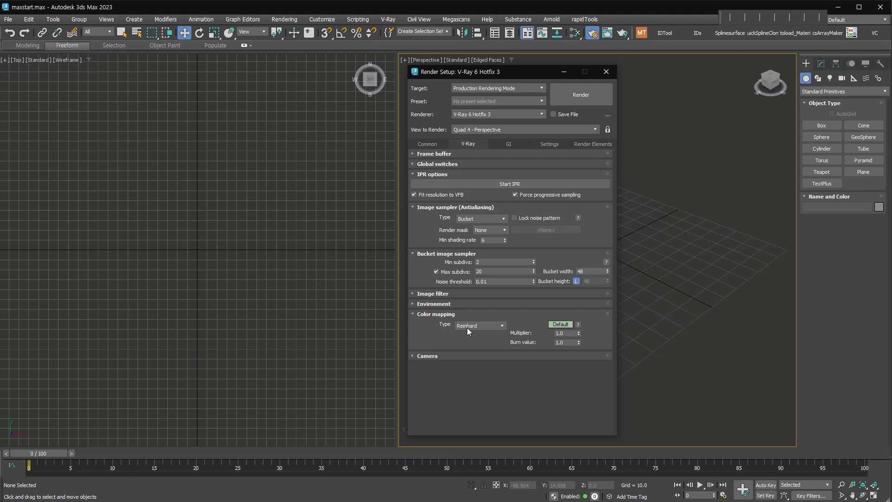
Check the V-Ray color mapping types, keeping Reinhard, and view its advanced options before collapsing the section.
click(486, 326)
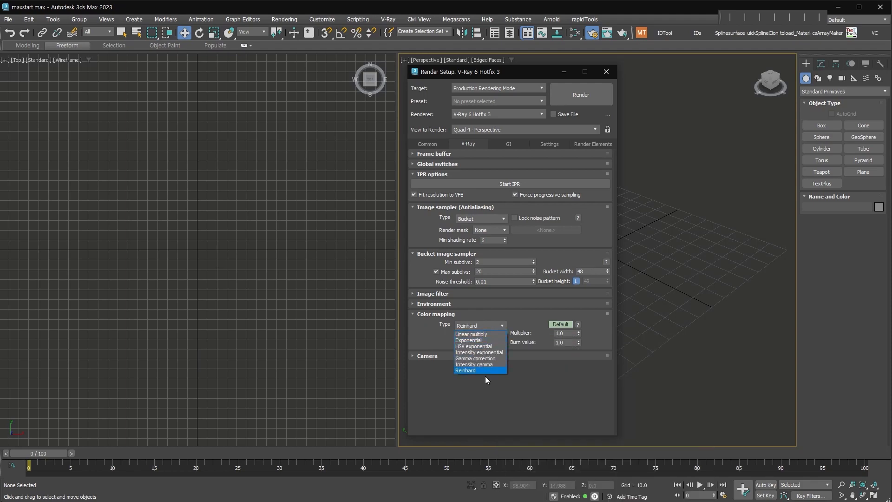
click(578, 333)
click(560, 324)
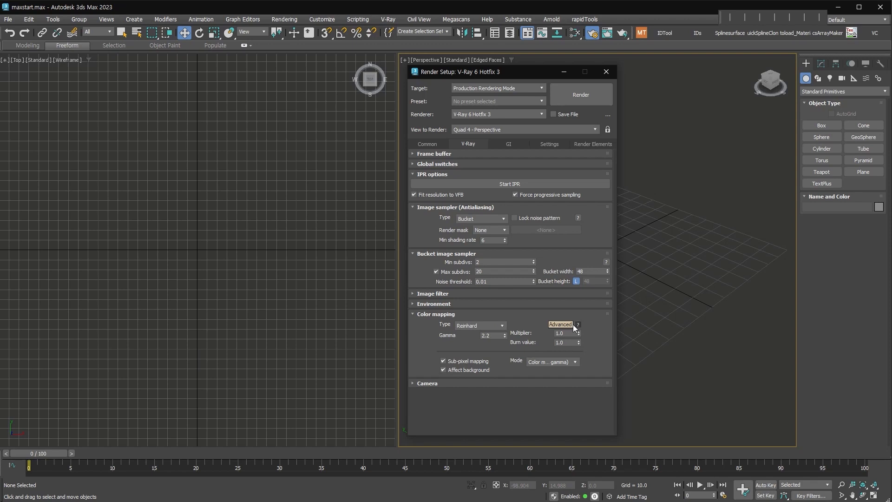
click(429, 315)
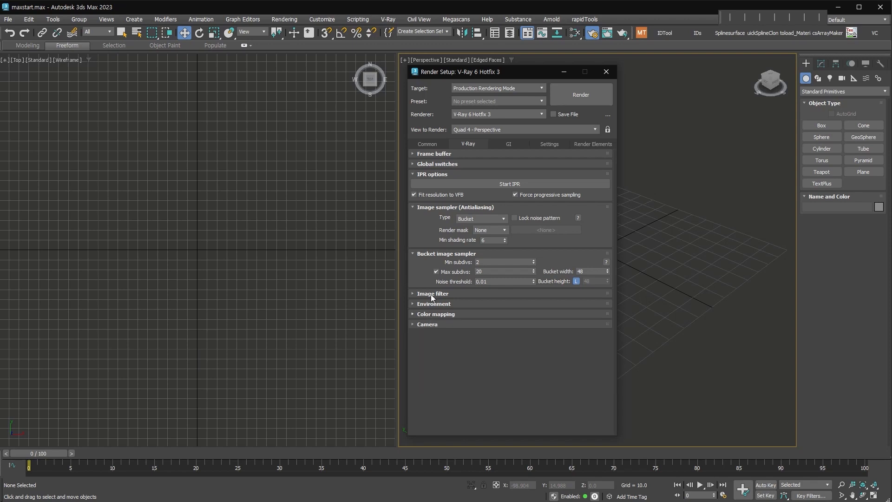
Review the GI, system and render element settings of V-Ray and close Render Setup.
click(505, 141)
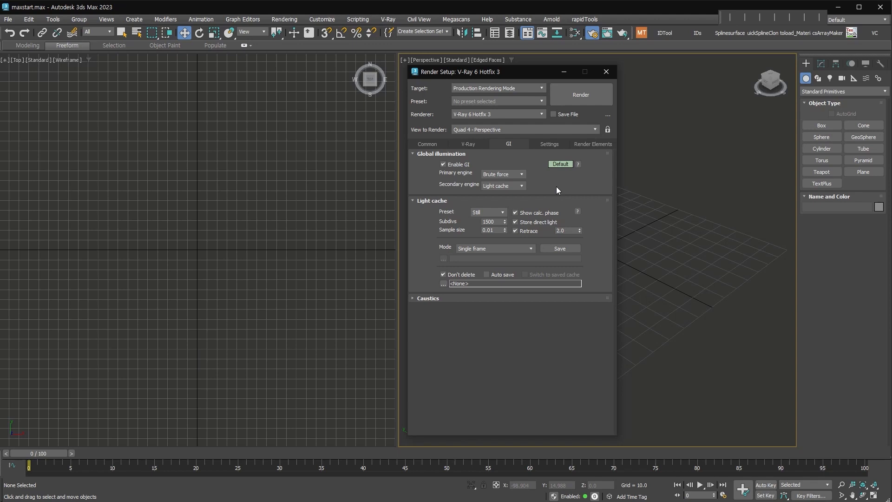
double_click(483, 222)
click(549, 144)
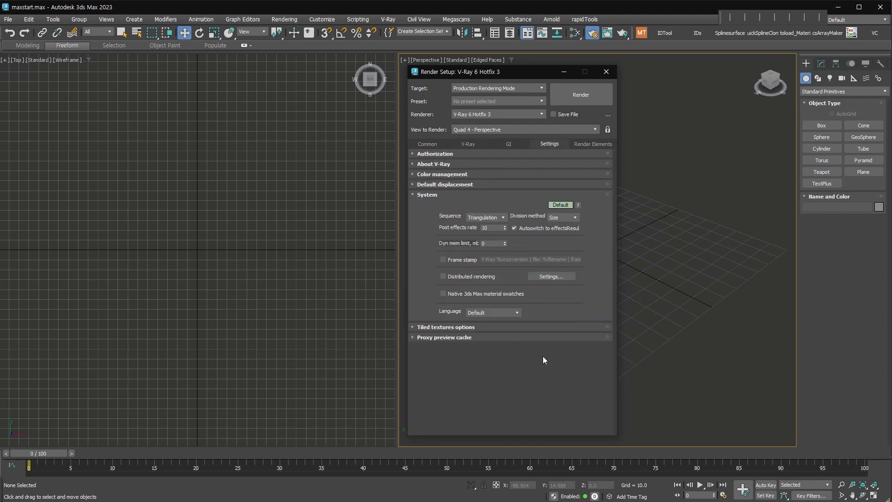
click(593, 145)
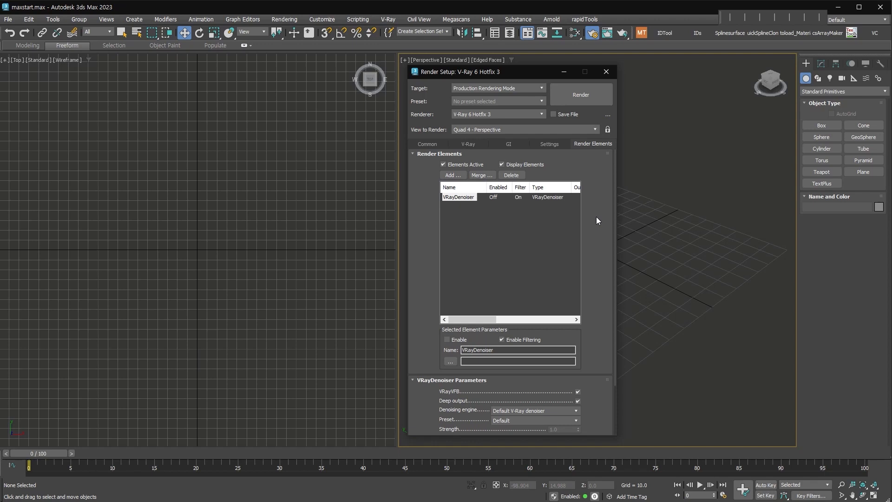
drag(593, 287, 601, 351)
click(427, 144)
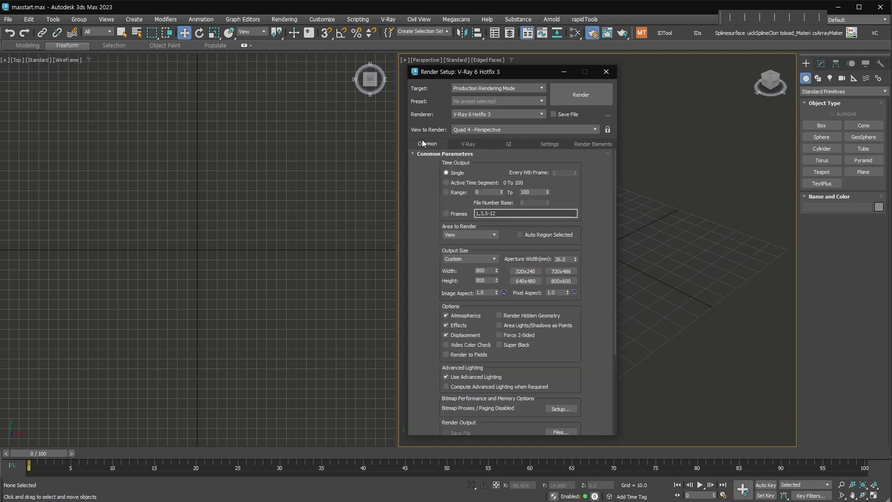
click(606, 72)
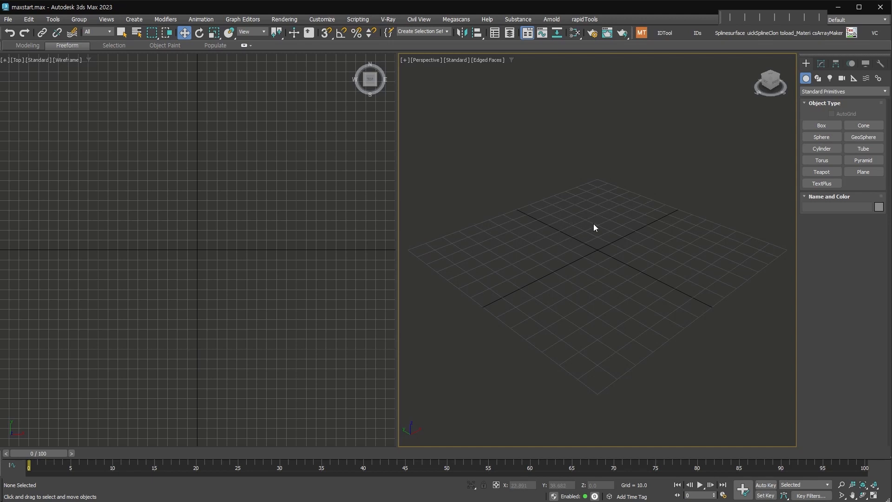
Reopen Render Setup to recheck the renderer and common output parameters, and close it.
click(320, 19)
click(769, 281)
click(591, 33)
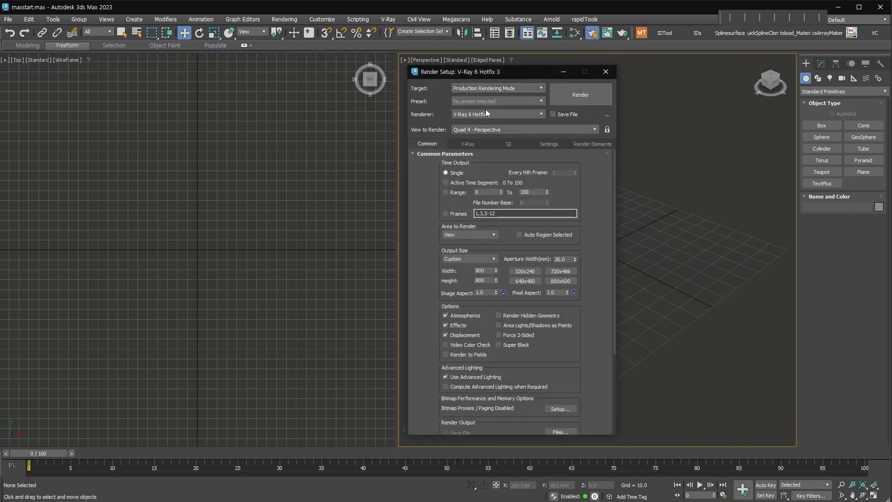
click(606, 72)
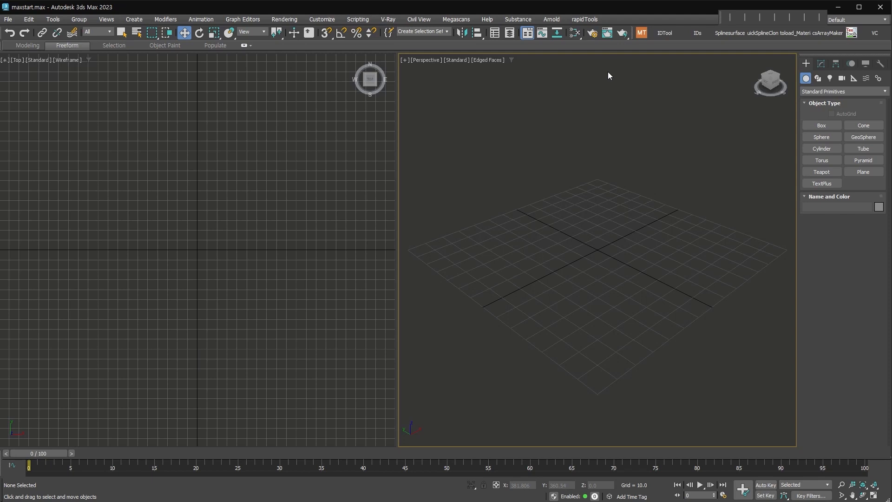
Show the hidden lights, select the HDRI dome light and set its multiplier to 1.0.
key(shift+l)
key(ctrl+a)
click(820, 65)
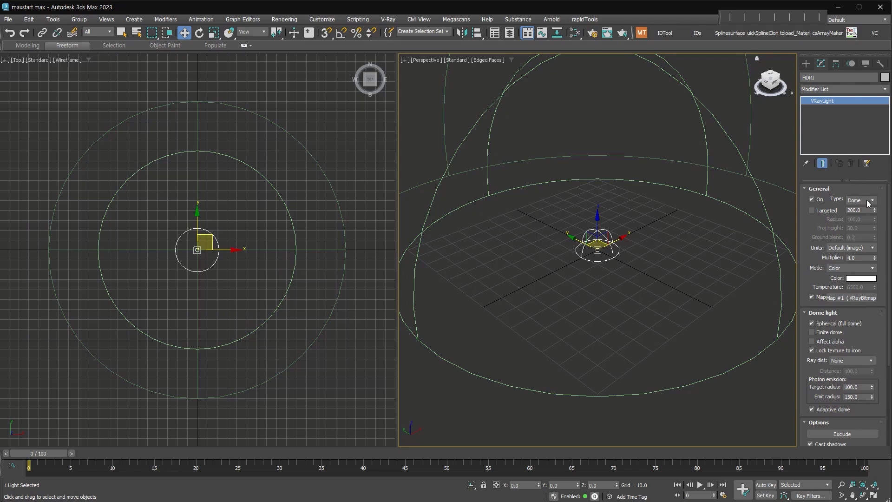
drag(867, 258, 838, 246)
click(806, 257)
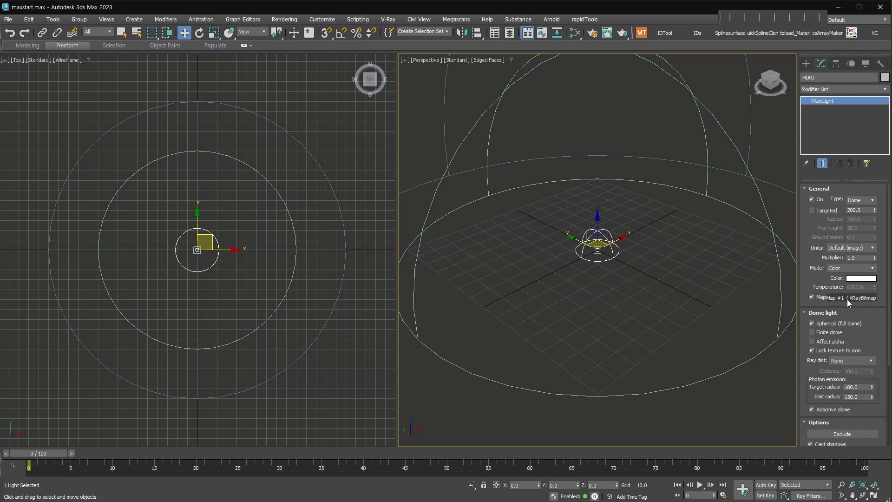
Inspect the dome light's VRayBitmap map in the Slate Material Editor, clear its node from the view and close the editor.
click(574, 33)
drag(847, 299, 177, 200)
click(197, 280)
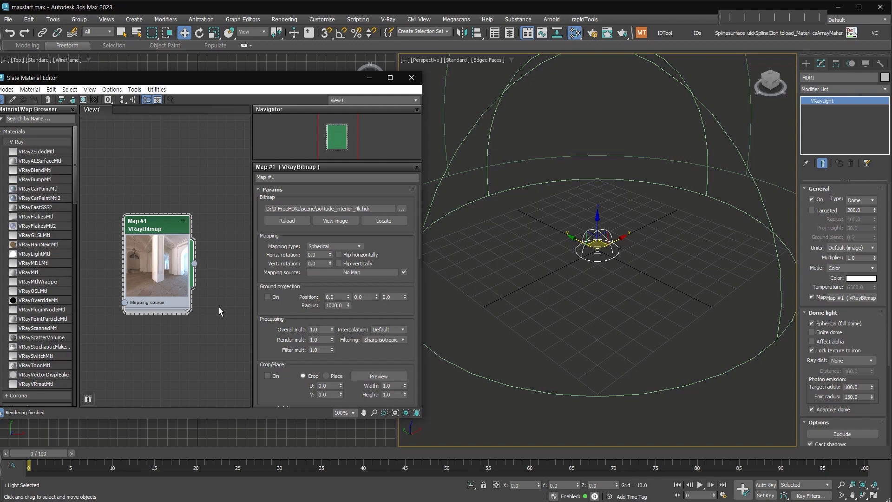
drag(225, 347, 104, 180)
key(Delete)
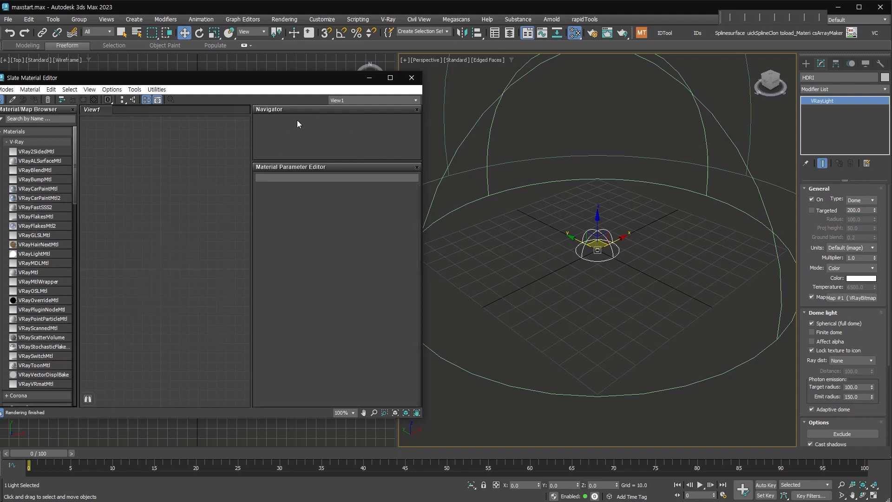
click(411, 78)
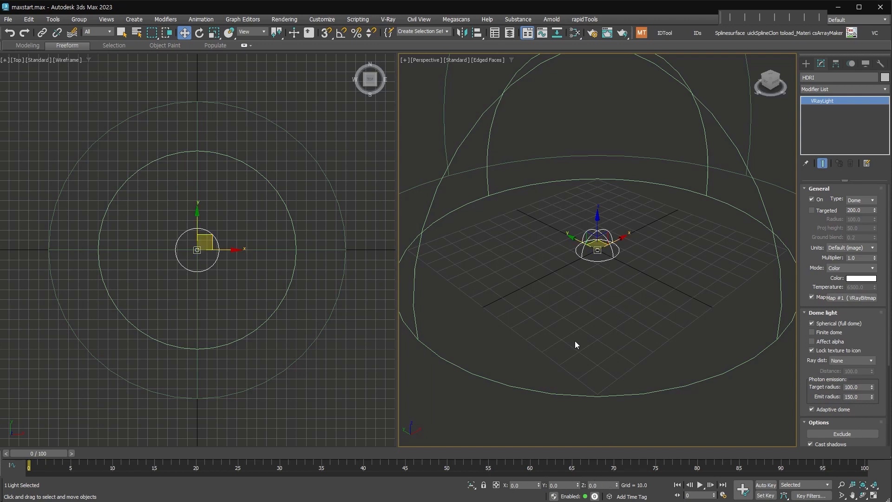
Hide the dome light and save the scene as maxstart.max in the scenes folder, replacing the existing file.
key(Delete)
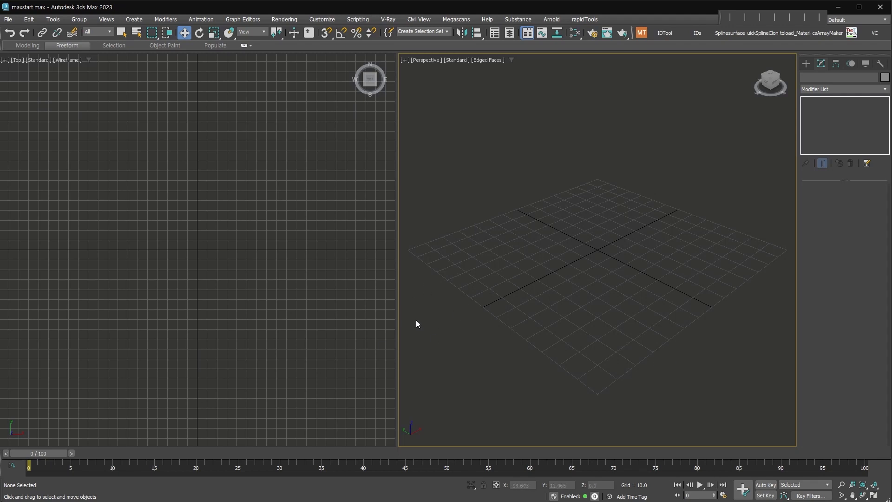
click(8, 19)
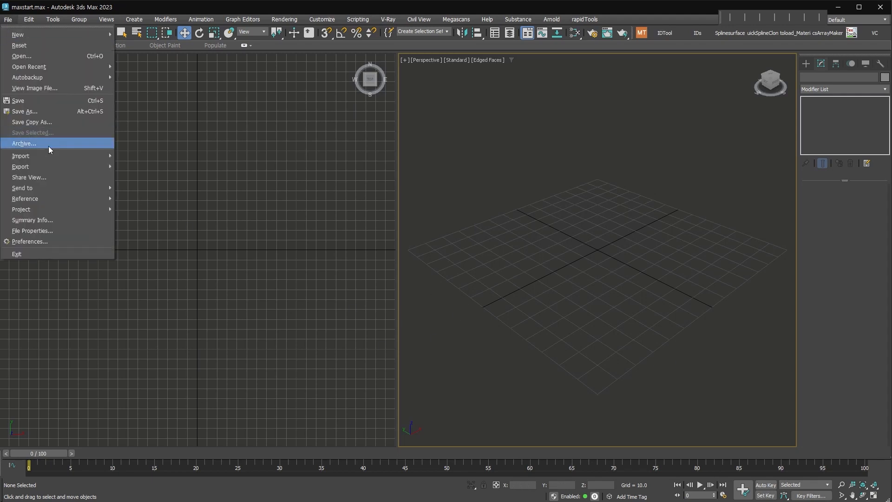
click(34, 101)
click(8, 19)
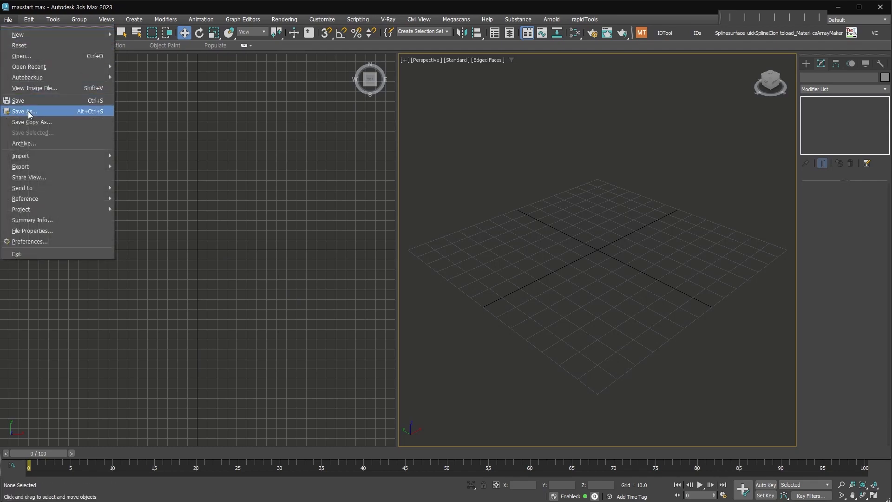
click(28, 111)
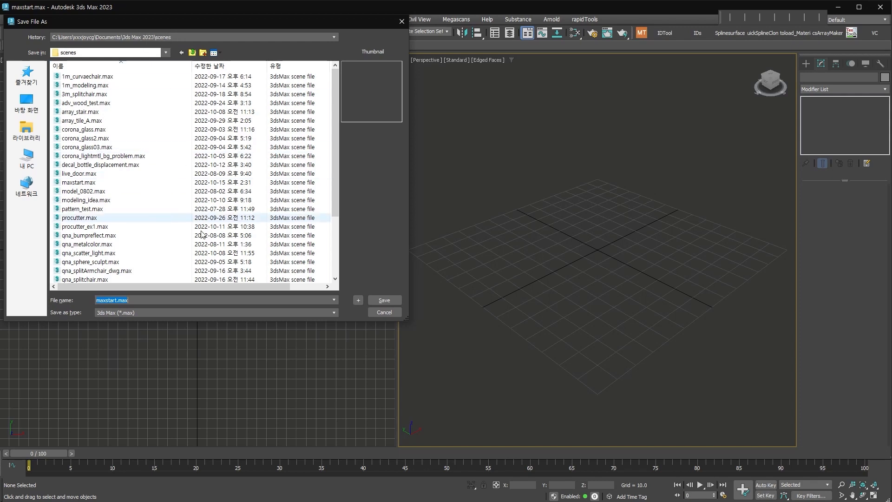
click(152, 300)
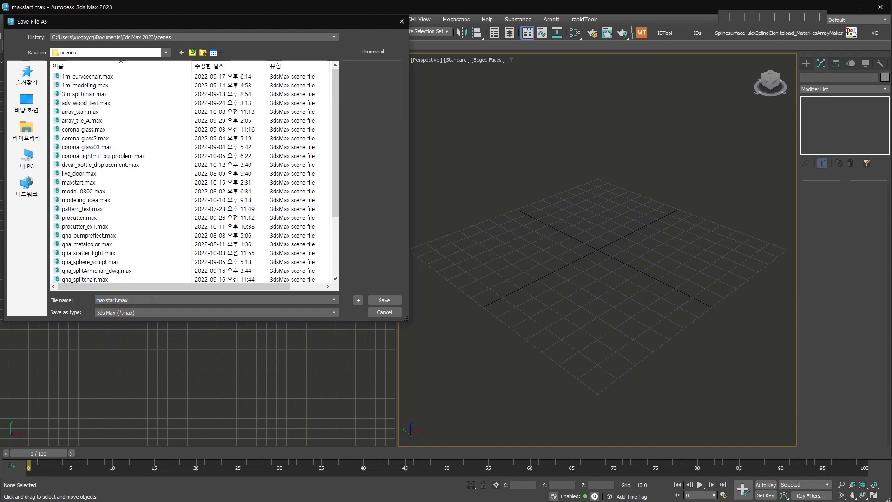
click(384, 302)
click(454, 267)
Reset the scene to load the saved startup defaults and check them in Render Setup.
click(7, 19)
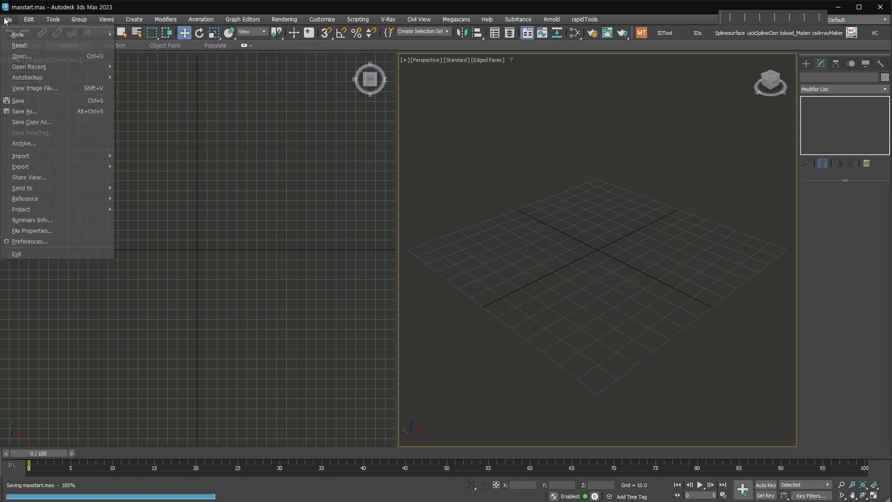
click(19, 45)
click(425, 274)
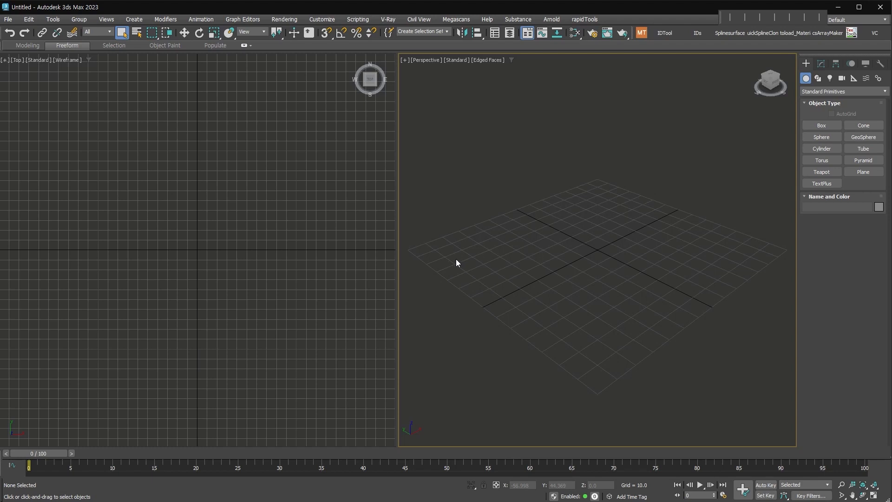
click(592, 33)
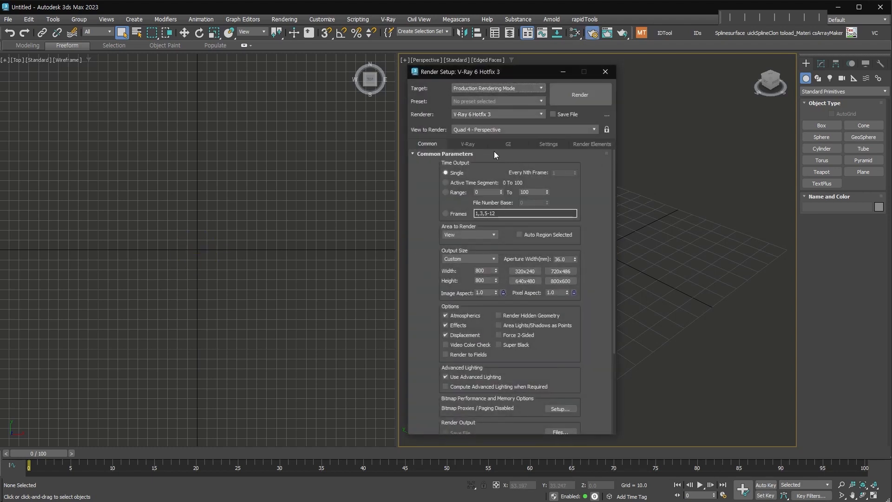
click(605, 72)
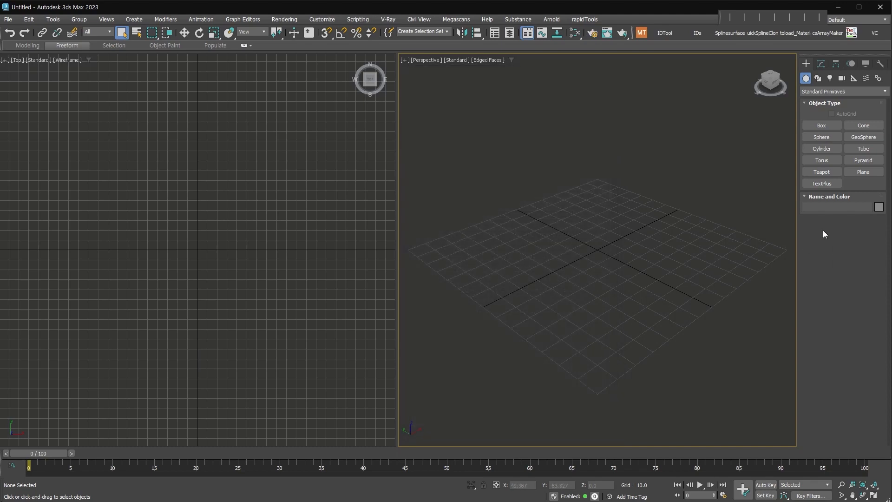
Create a Base To Pivot sphere with a radius of about 51 near the grid's centre and place a VRayPlane under it.
click(824, 138)
click(817, 358)
drag(604, 254, 619, 292)
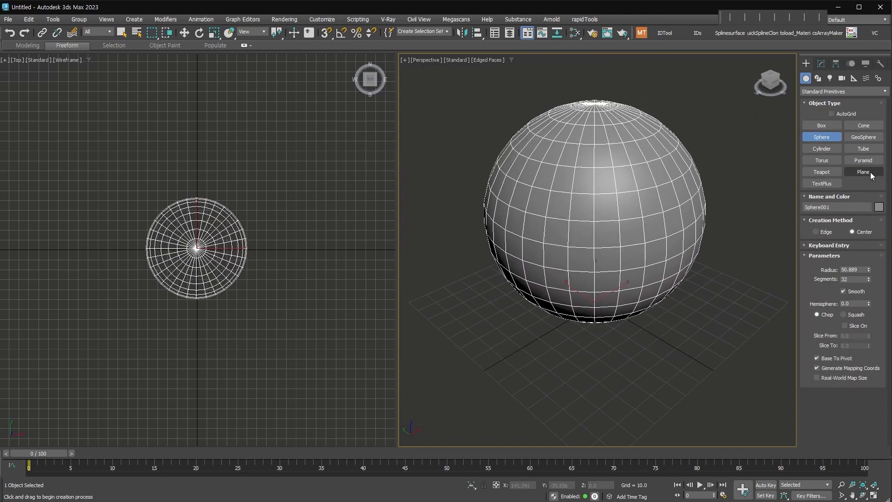
click(820, 91)
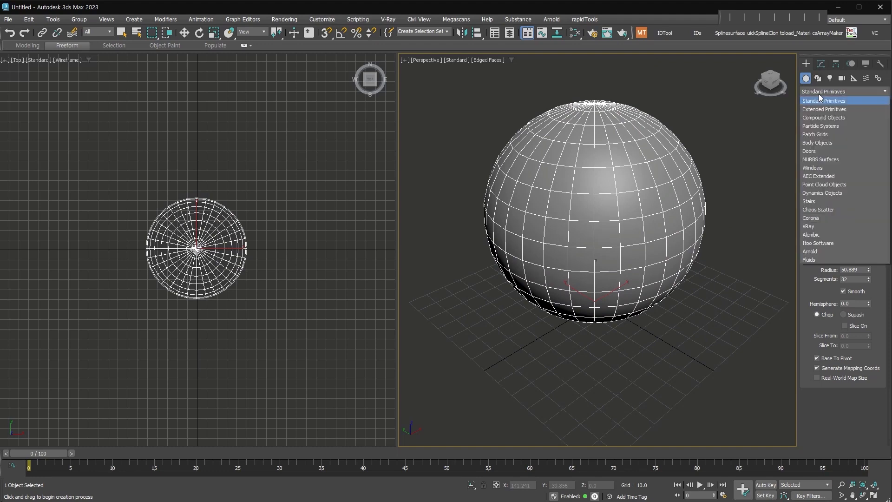
click(812, 226)
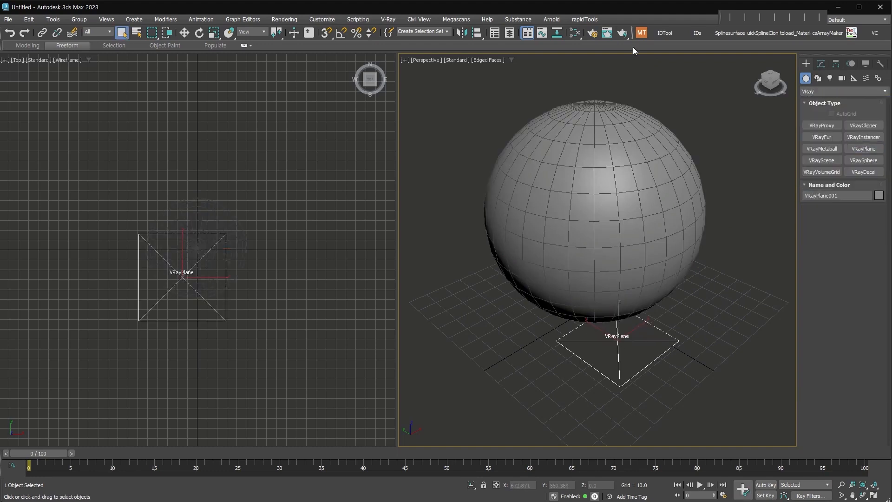
Render the Perspective view with V-Ray and move the frame buffer clear of that viewport.
click(623, 34)
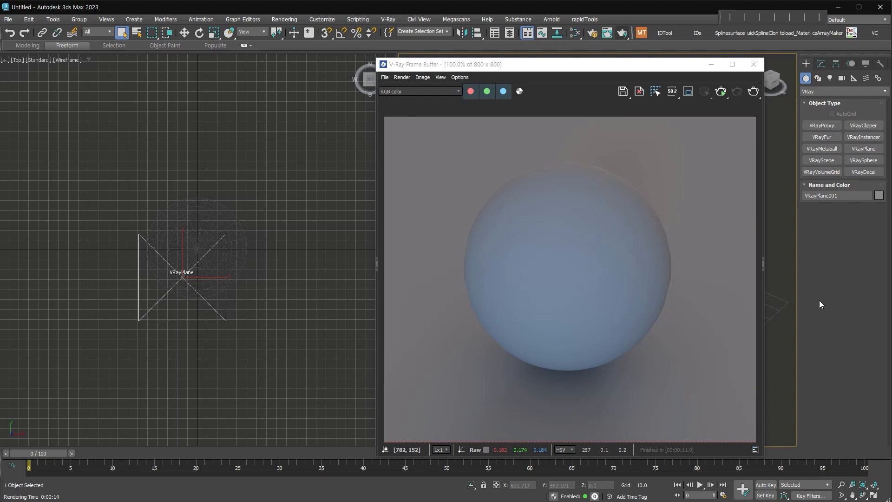
click(637, 66)
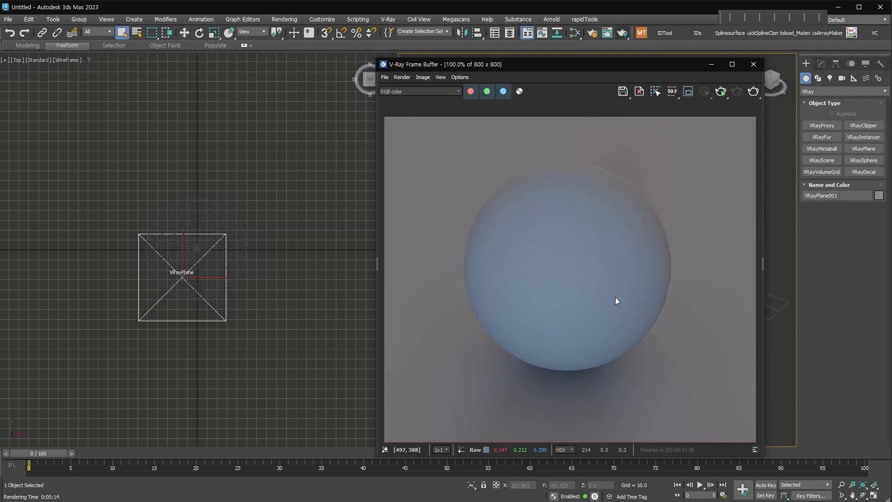
drag(673, 65, 299, 62)
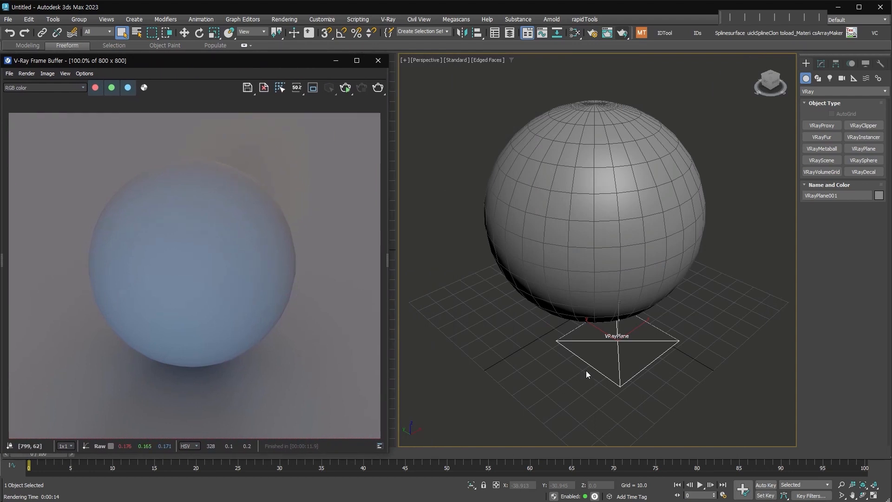